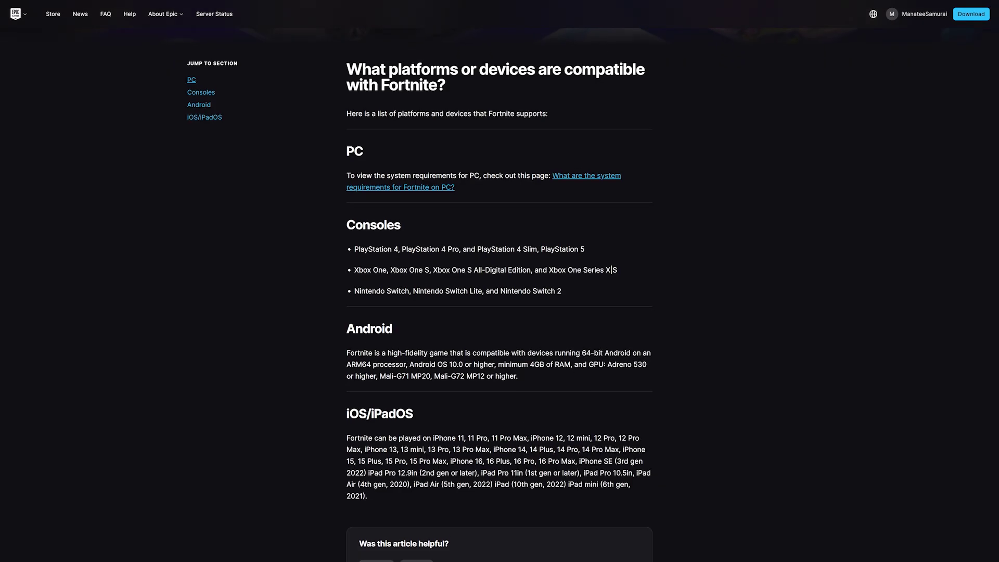
- Scroll the Memory Management documentation past the platforms FAQ to the World Partition introduction
scroll(499, 292, "down", 3)
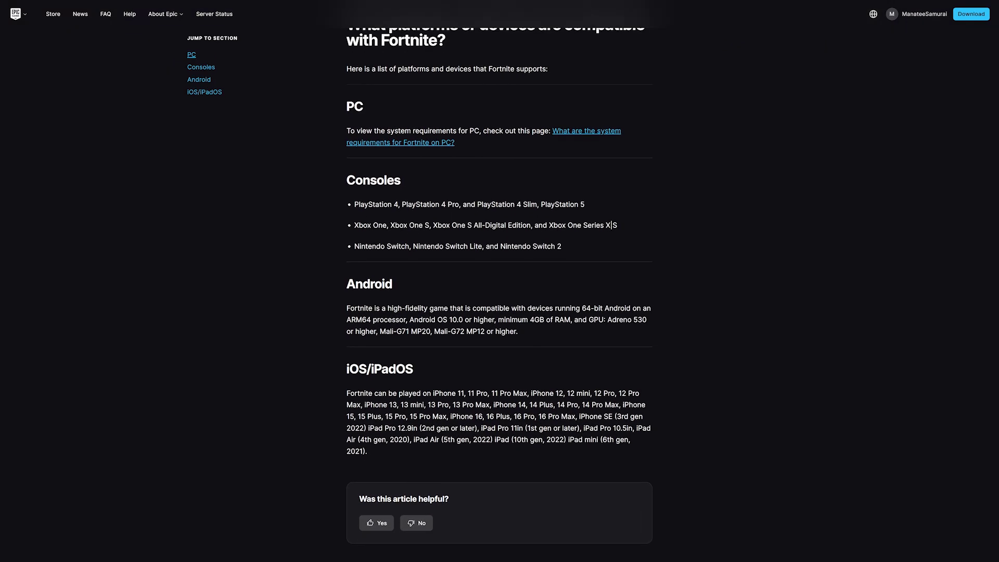
scroll(612, 202, "down", 2)
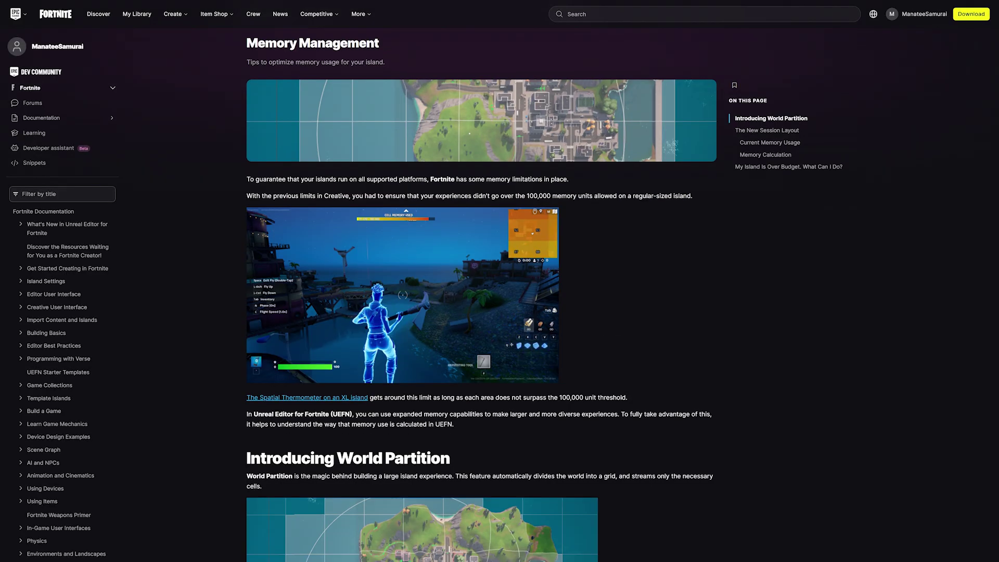
scroll(482, 291, "down", 2)
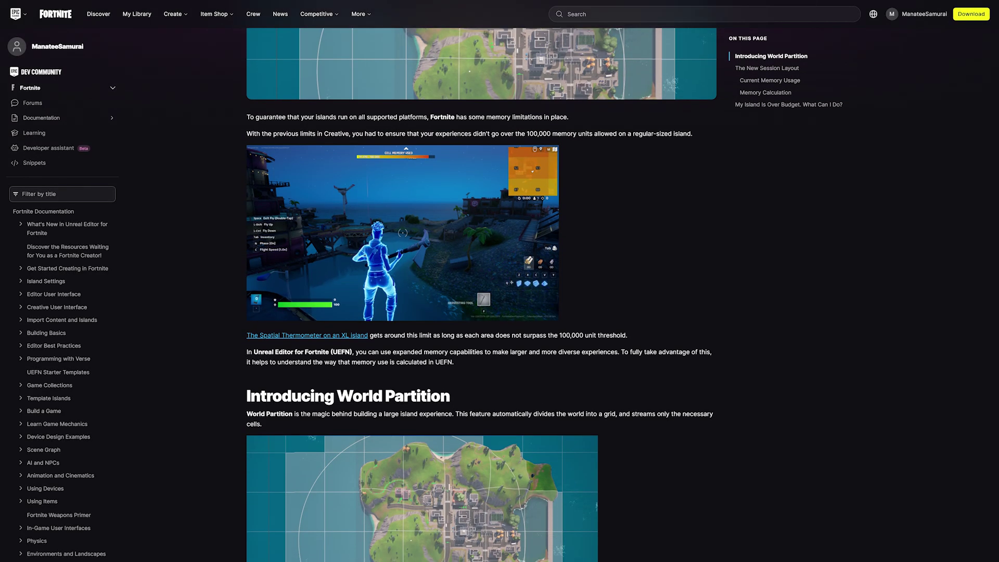
scroll(481, 292, "down", 2)
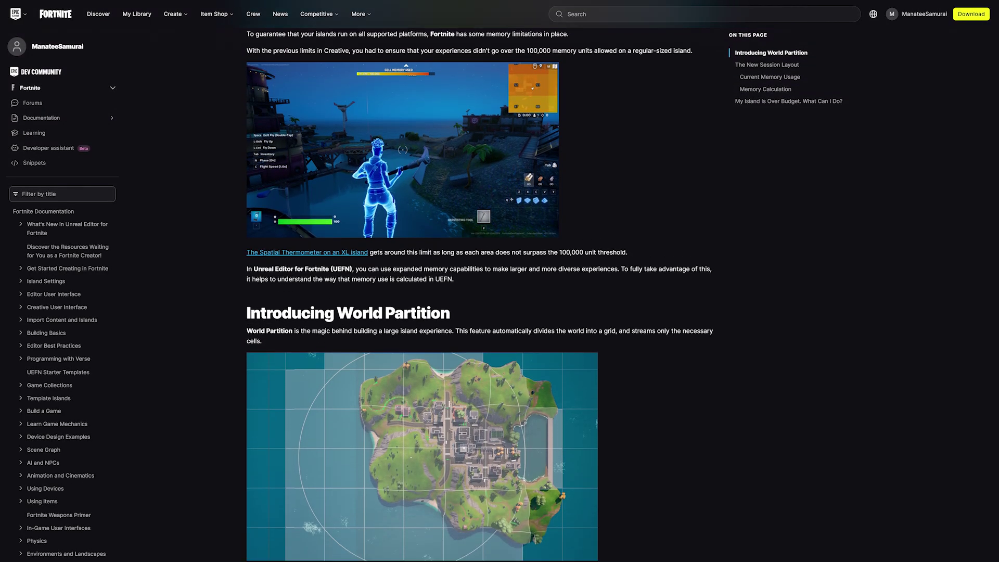
scroll(482, 291, "down", 2)
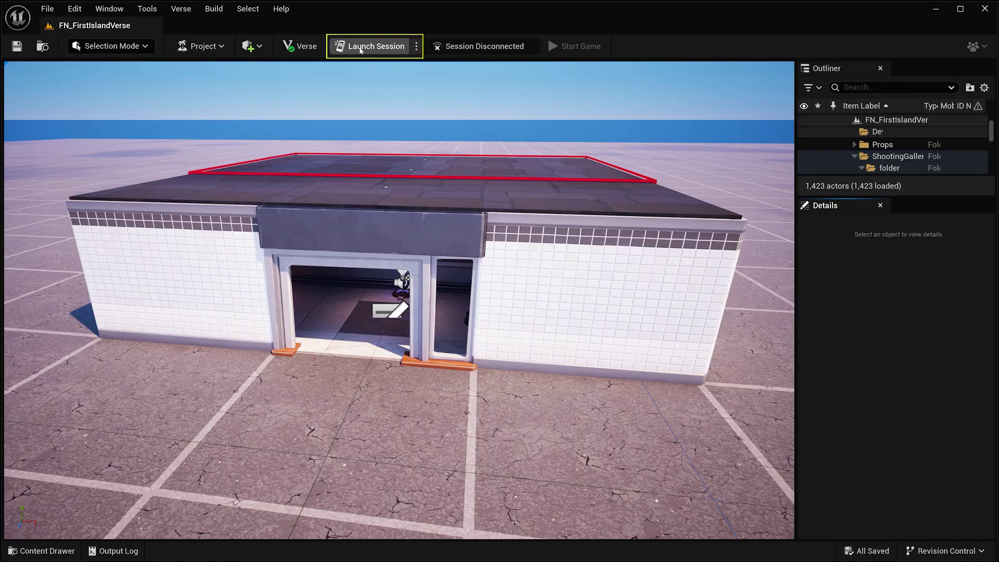
- Launch a live session of the island, end the game, and return to the editor
left_click(360, 49)
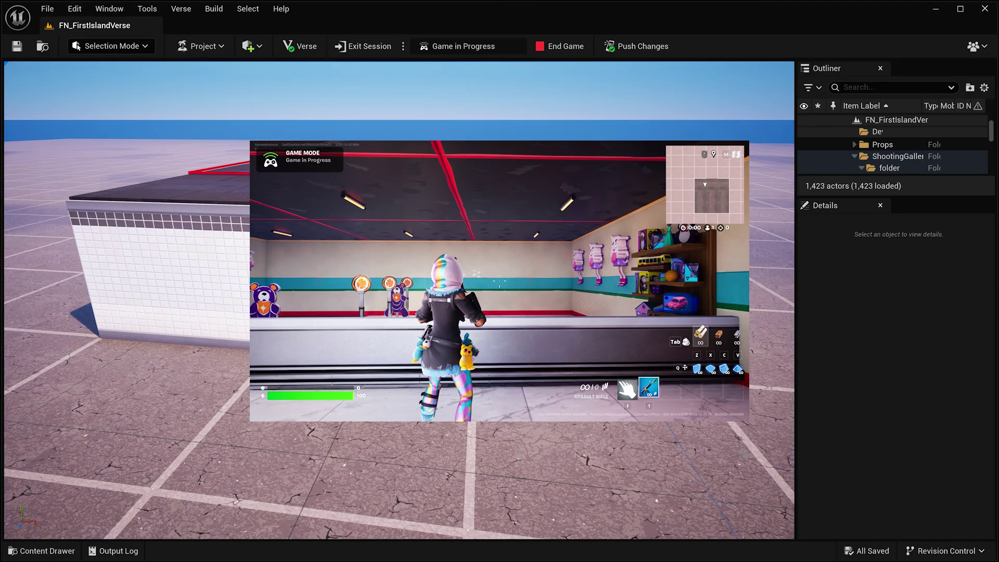
key("Escape")
left_click(628, 289)
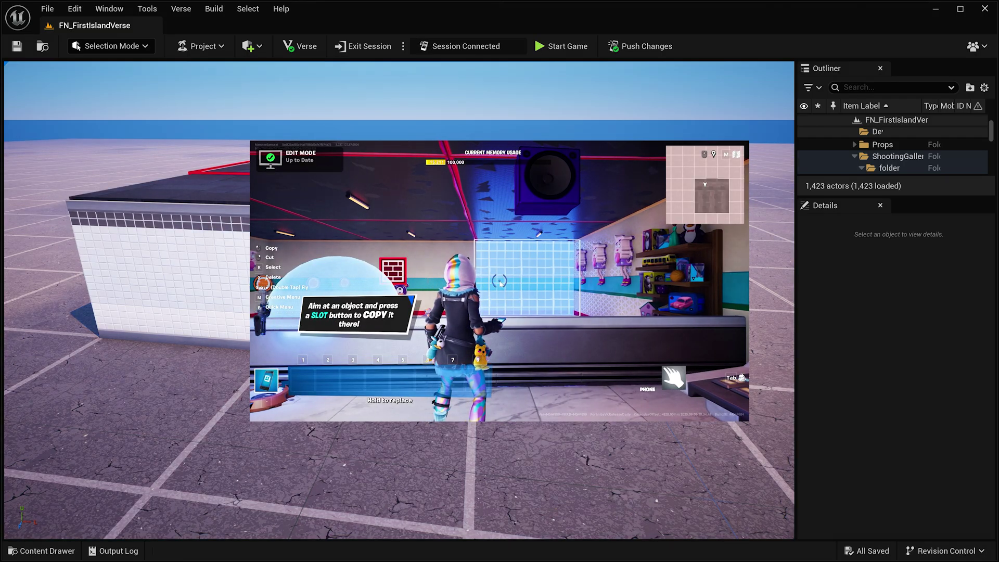
key("Escape")
left_click(333, 17)
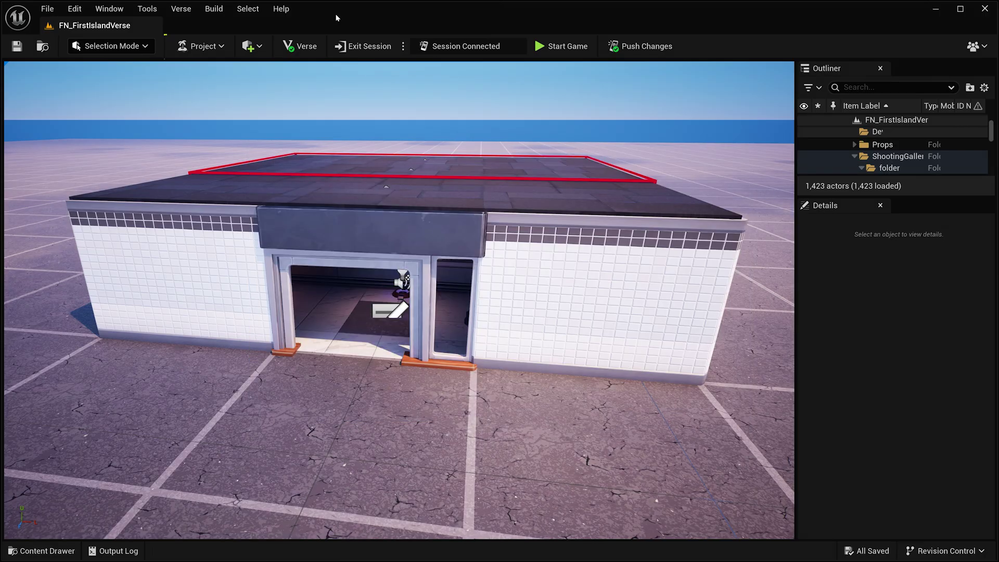
- Run the island's memory calculation from the Project menu
left_click(202, 46)
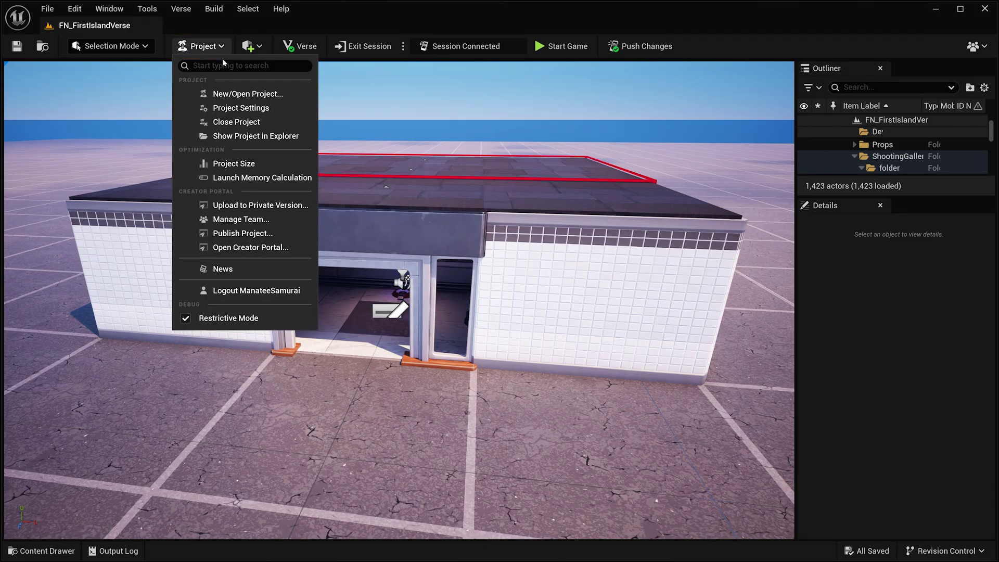
left_click(236, 178)
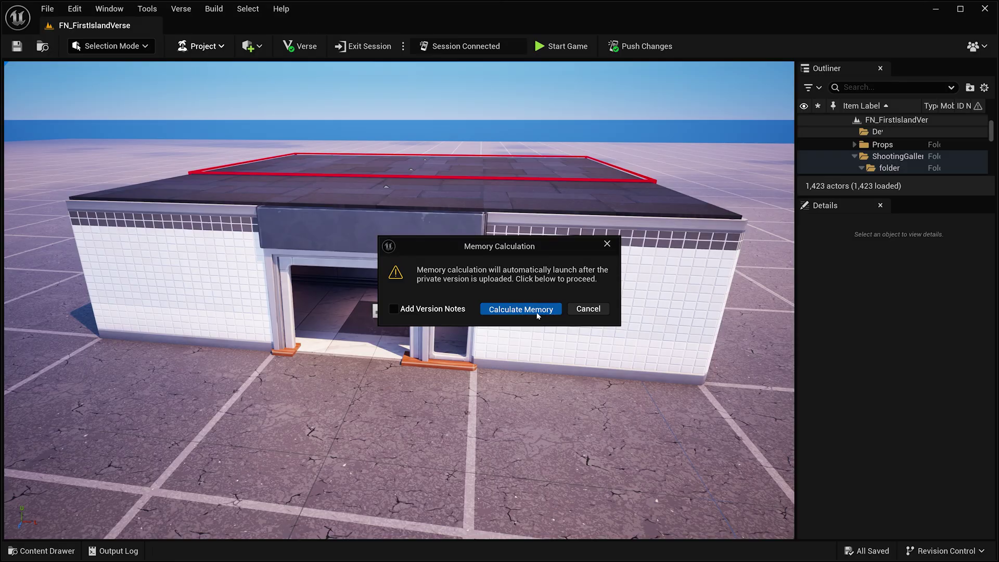
left_click(504, 309)
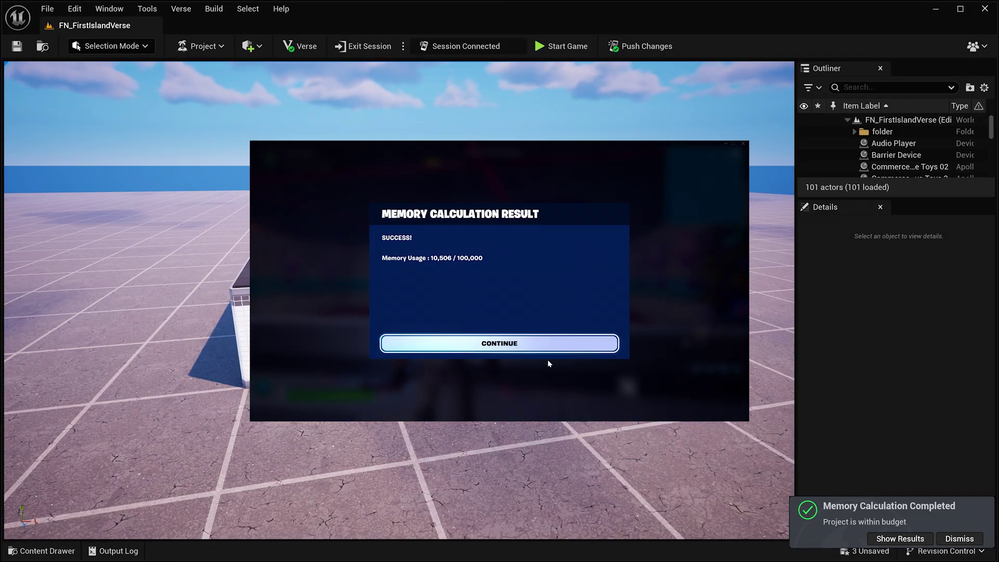
left_click(548, 348)
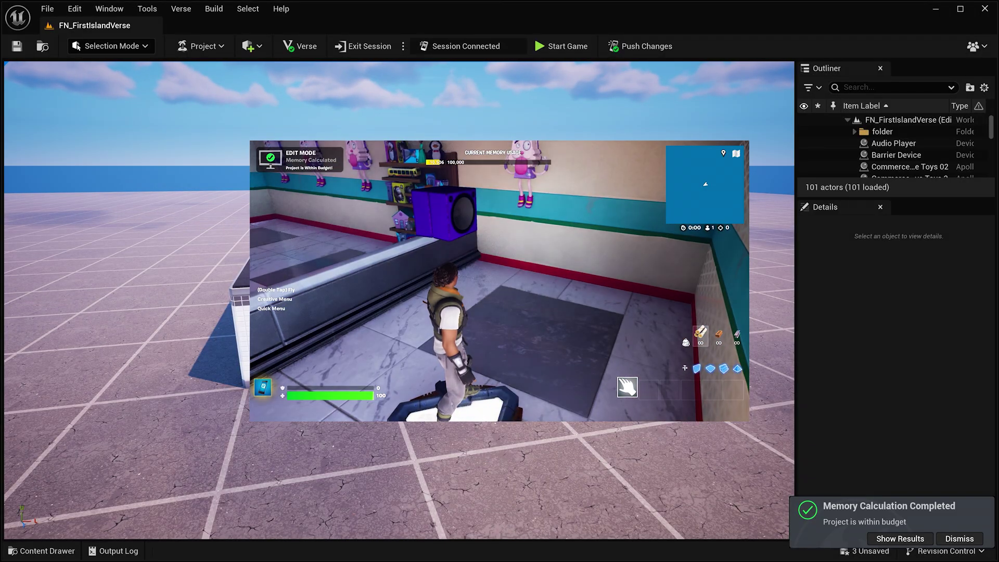
- Review the full memory results, enable Show In Creator Portal, and create the private version
key("Escape")
left_click(896, 539)
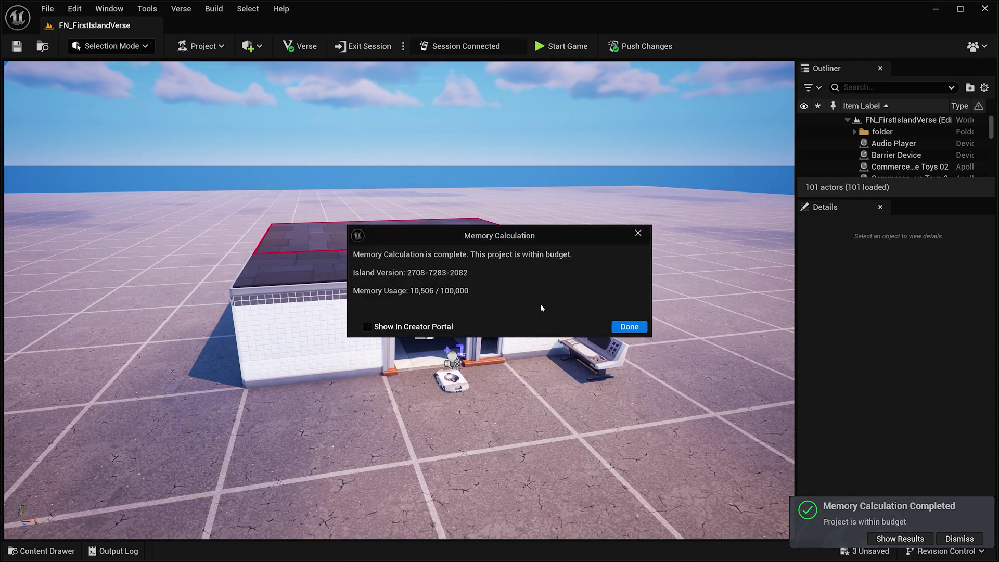
left_click(374, 328)
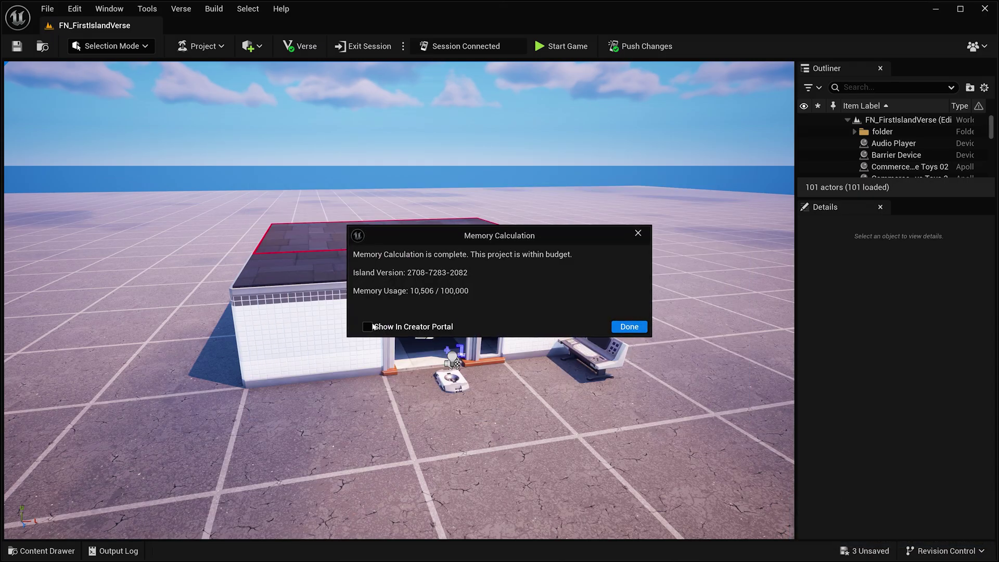
left_click(641, 330)
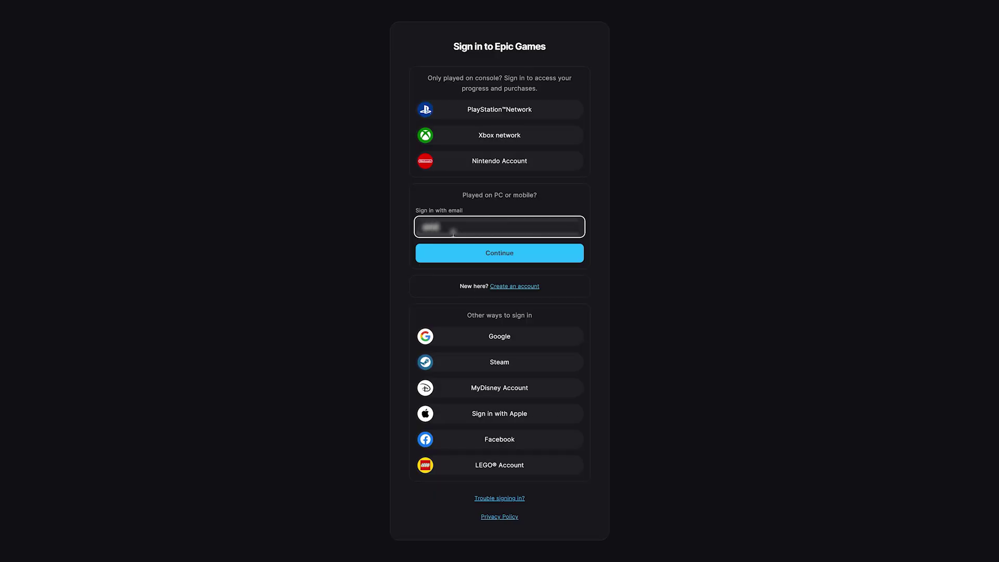
- Enter the account e-mail on the login page and continue signing in
type("mail.com")
left_click(464, 254)
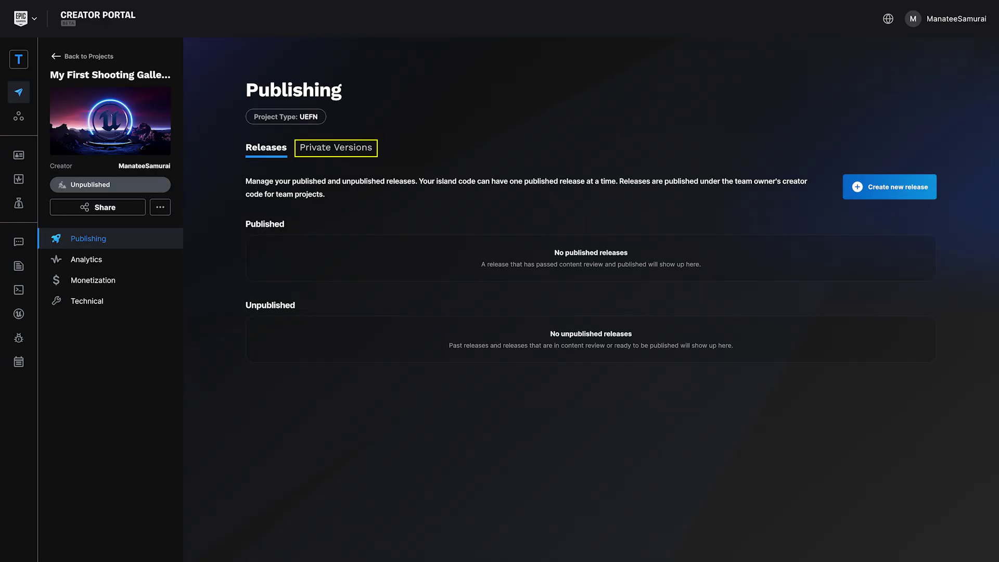
- Start a new release from the project's private version and continue past validation
left_click(336, 148)
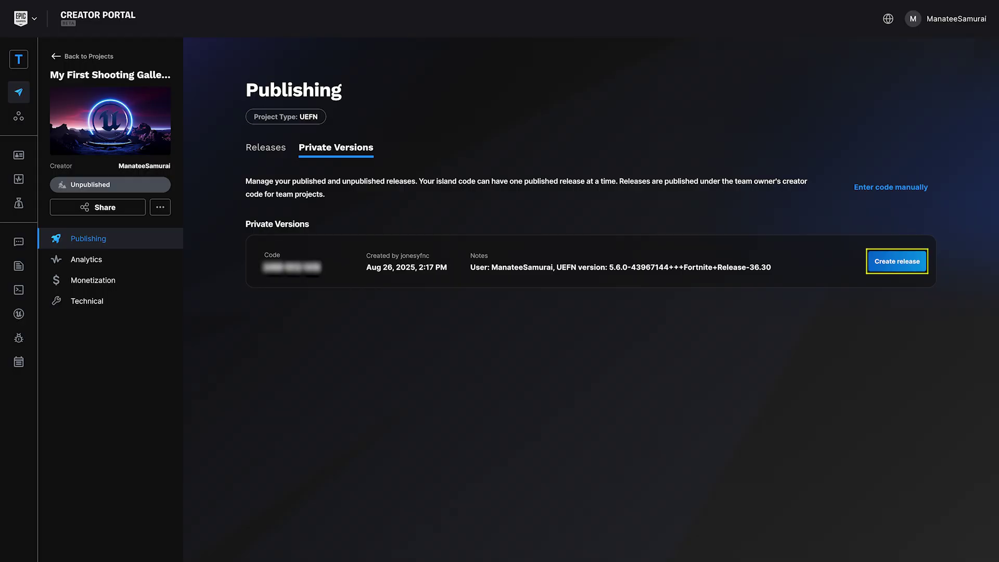
left_click(897, 261)
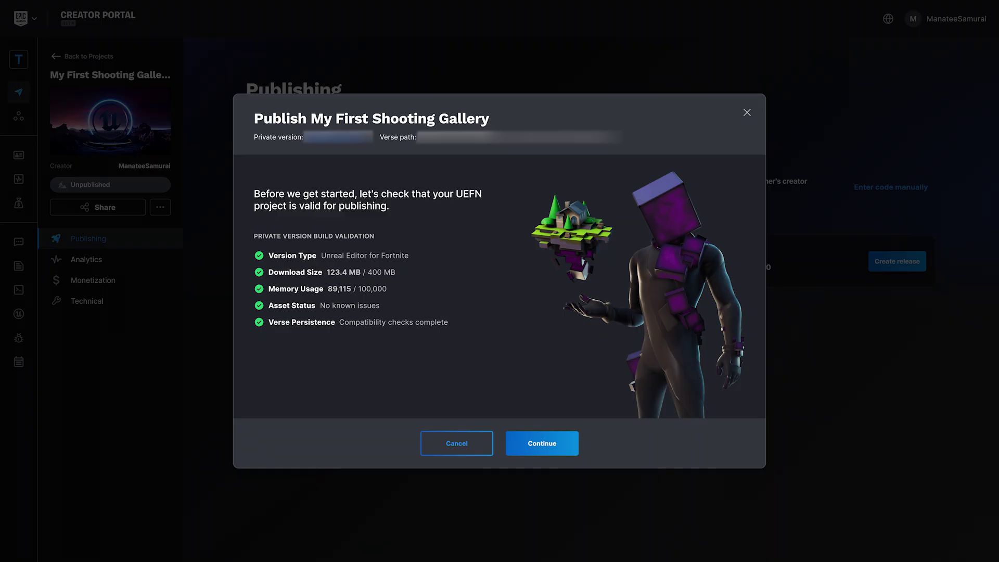
key("Return")
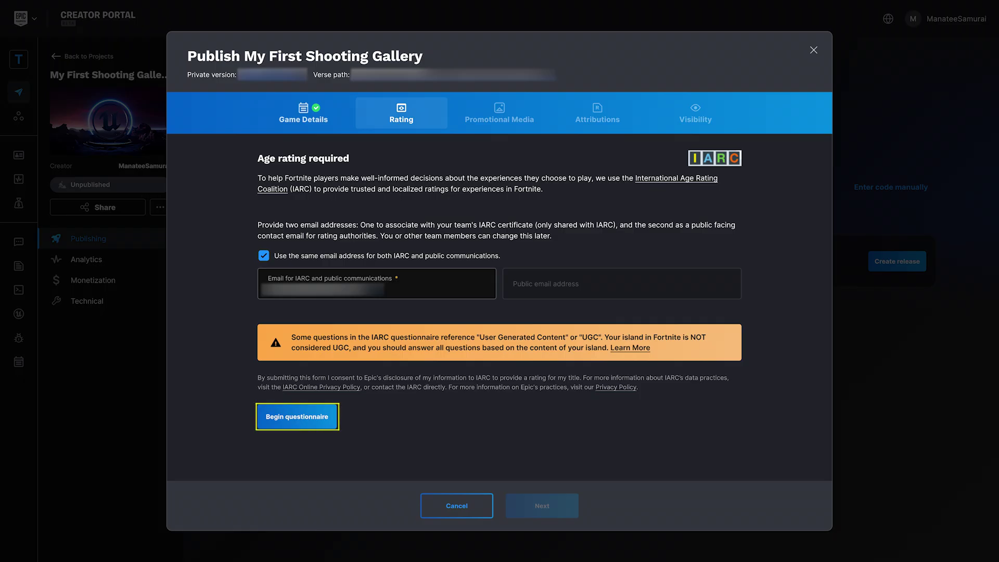
- Answer the IARC questions from violence through Crude Humor, answering No to violence and Crude Humor
key("Return")
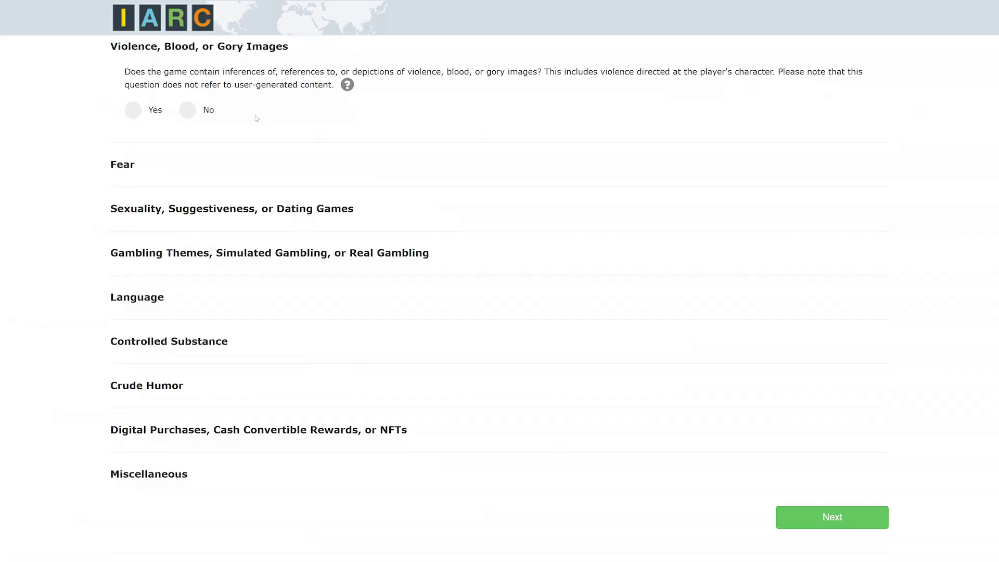
left_click(190, 112)
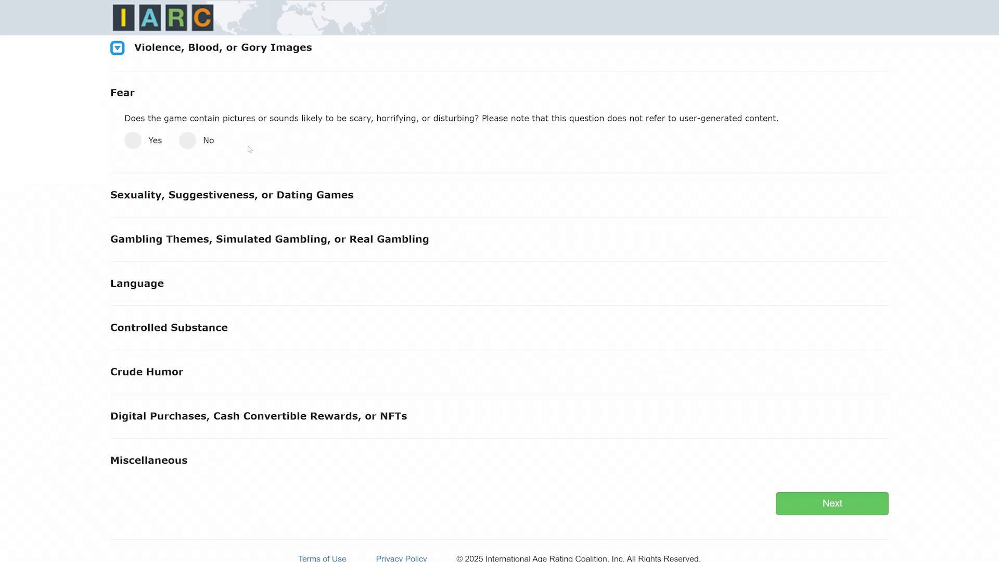
left_click(186, 141)
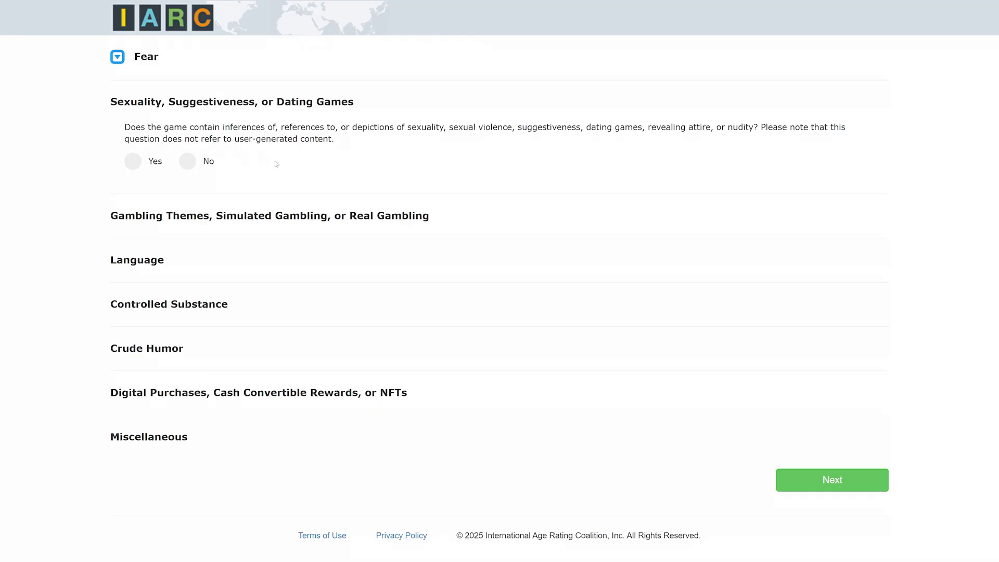
left_click(188, 162)
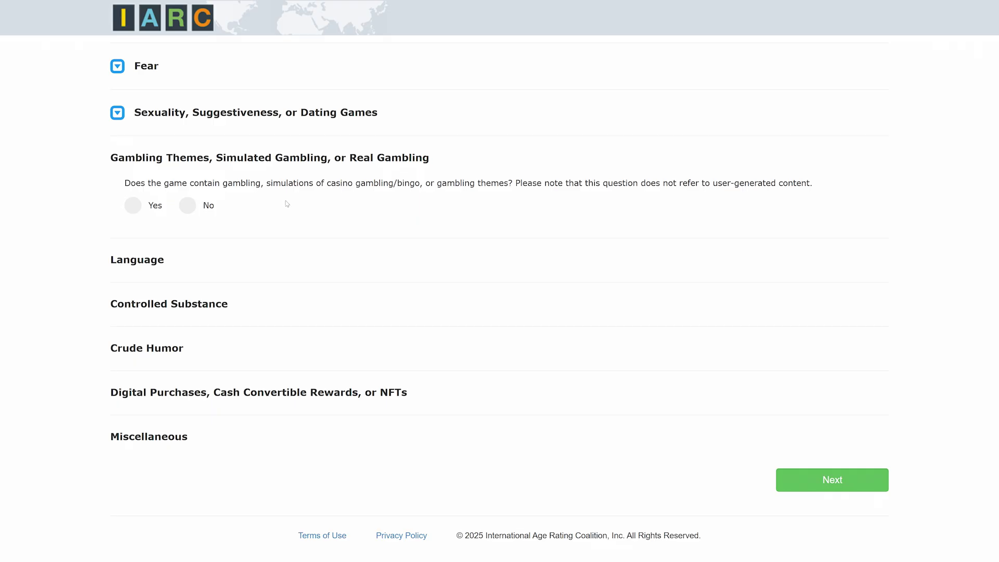
left_click(188, 206)
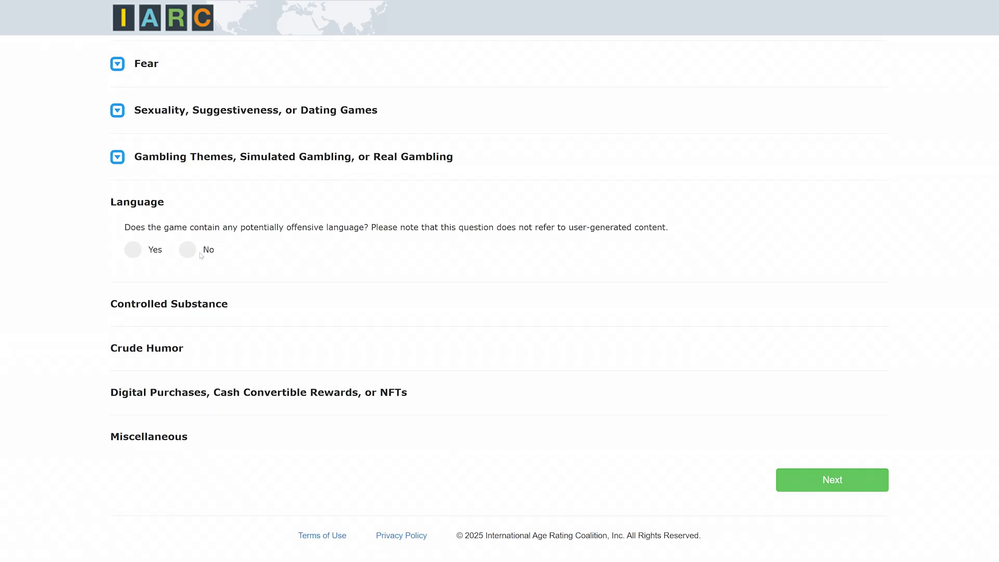
left_click(188, 251)
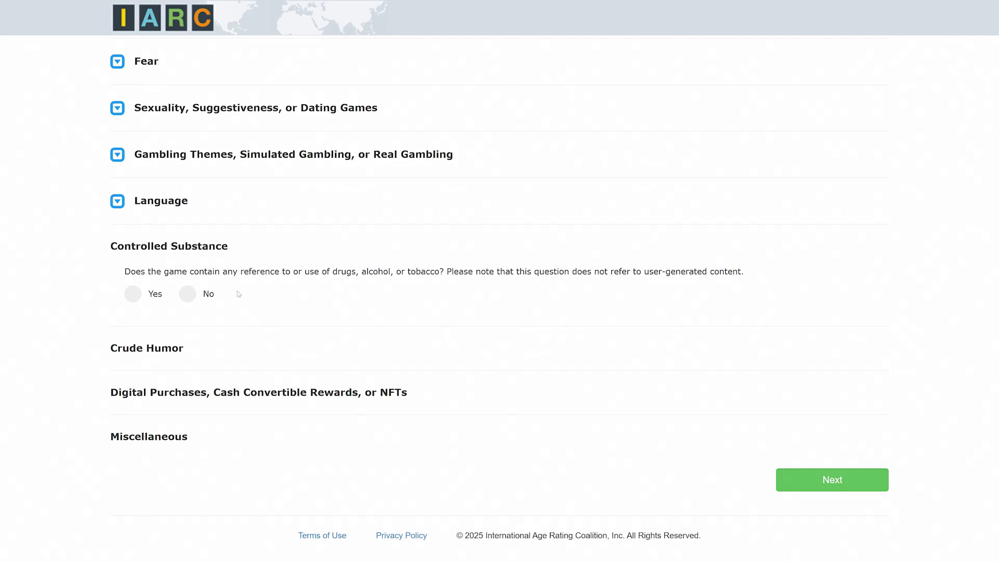
left_click(188, 294)
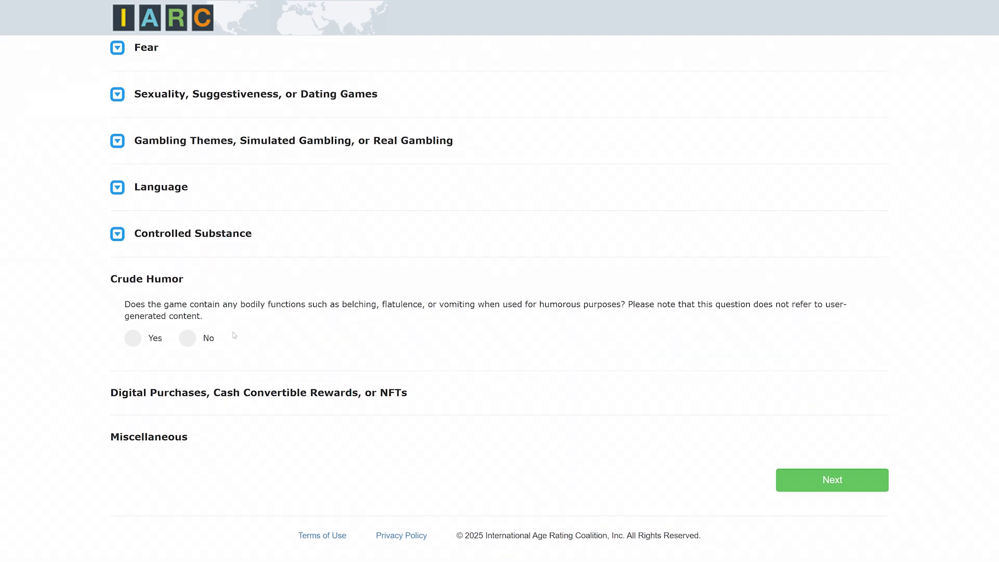
left_click(187, 338)
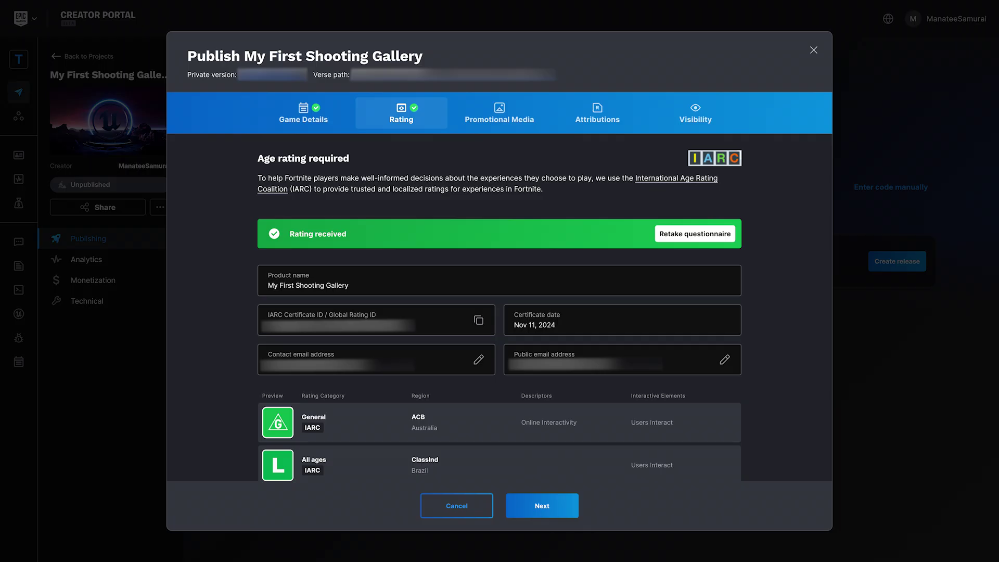
- Advance the publish wizard to the Promotional Media step
key("Return")
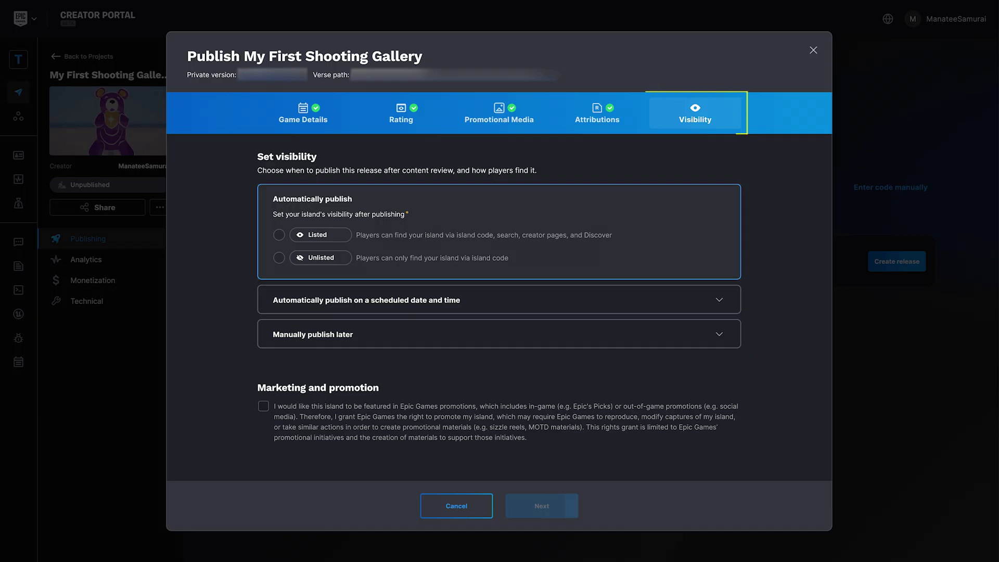
- Set the island to Listed and choose to publish it manually later
left_click(279, 234)
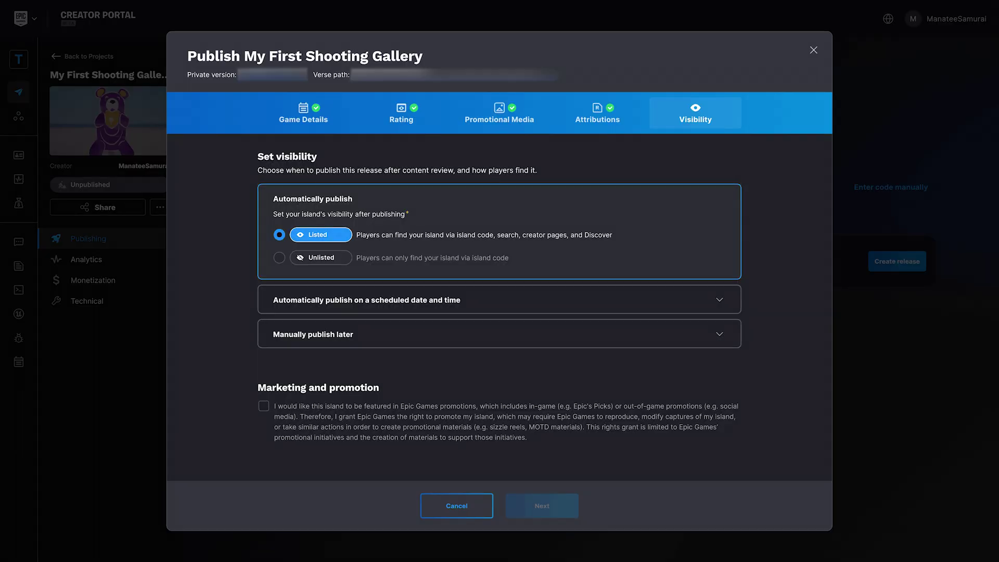
left_click(366, 300)
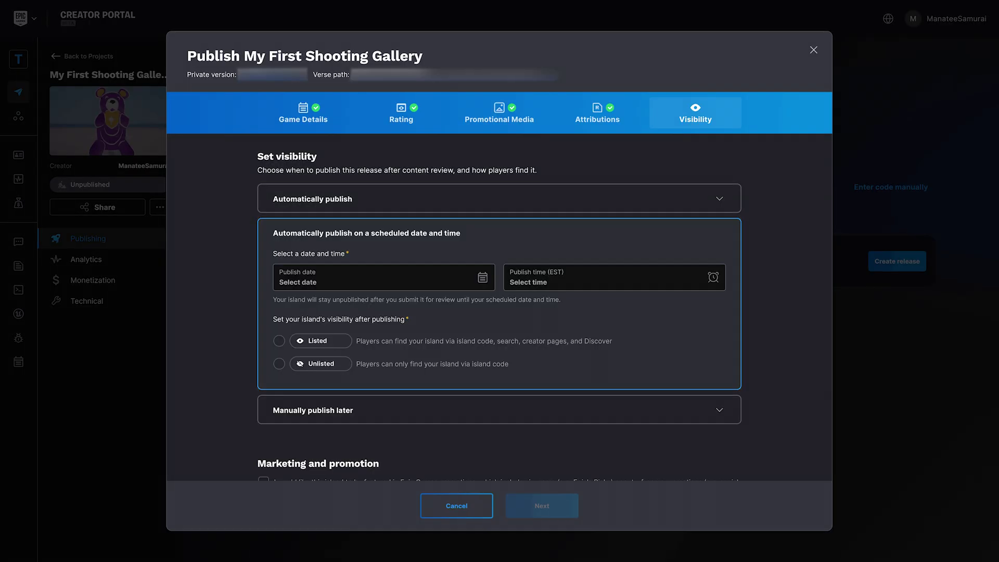
left_click(365, 411)
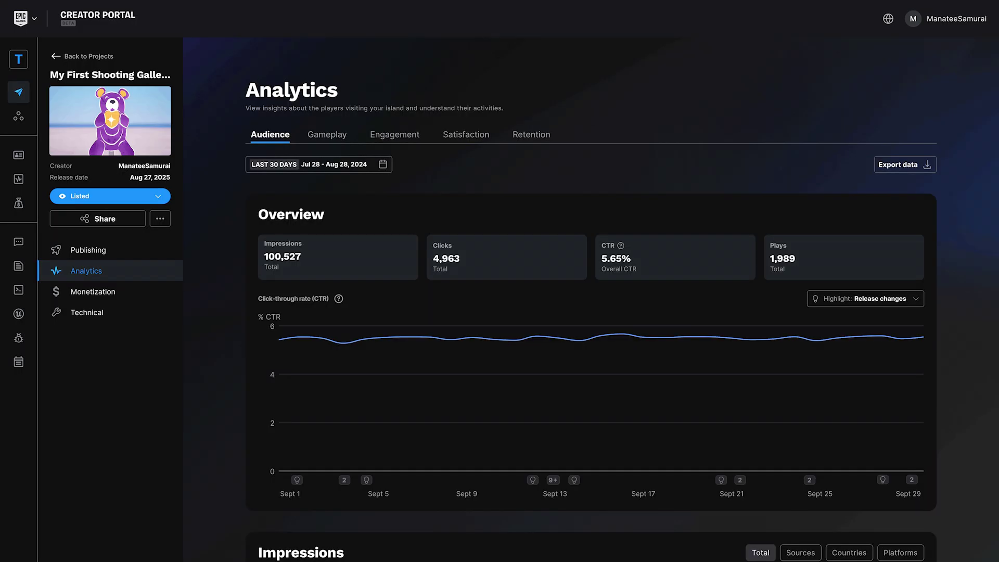
scroll(591, 299, "down", 10)
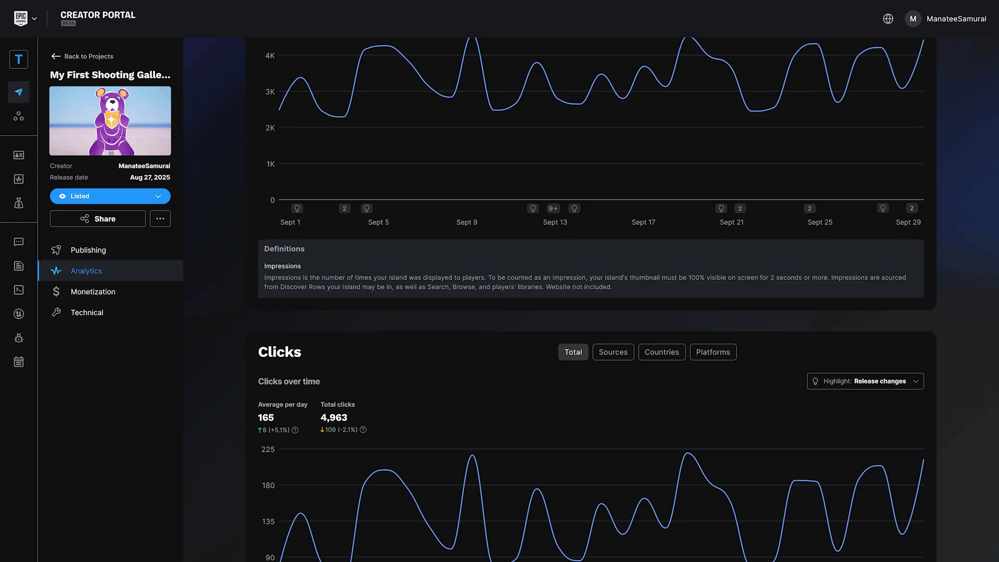
scroll(591, 299, "down", 10)
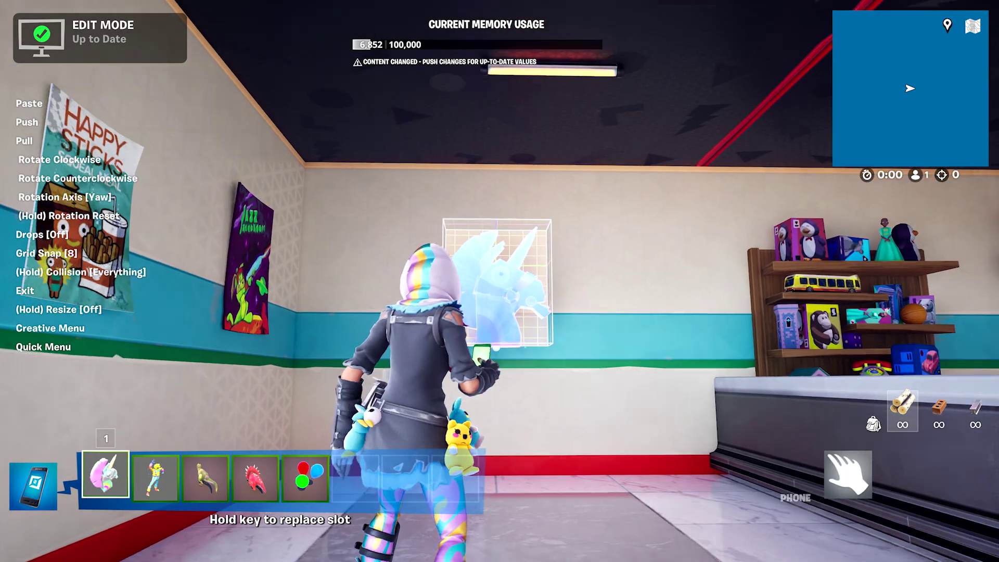
- Place the unicorn decoration on the wall and the slot-2 dancing figure in the room
left_click(499, 281)
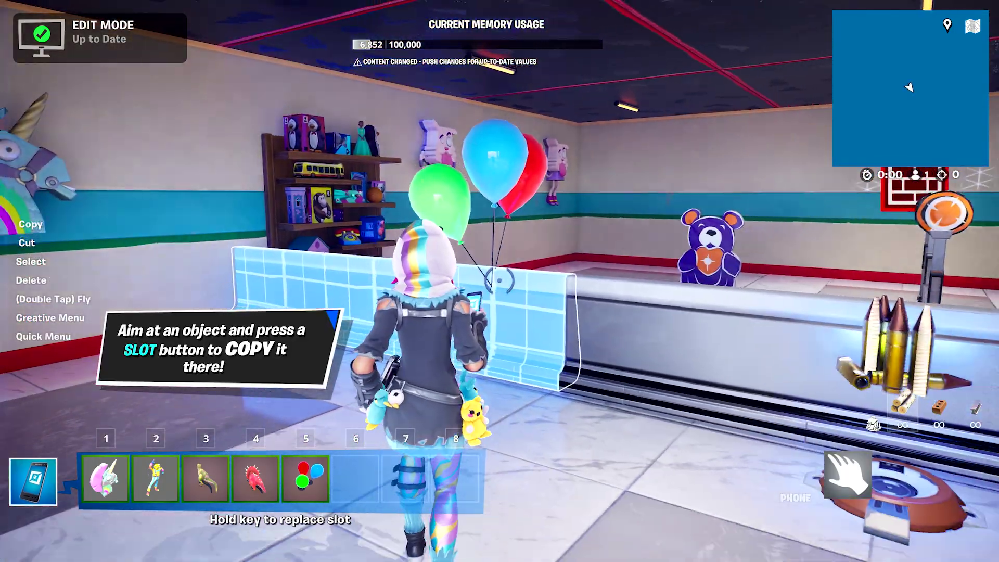
key("2")
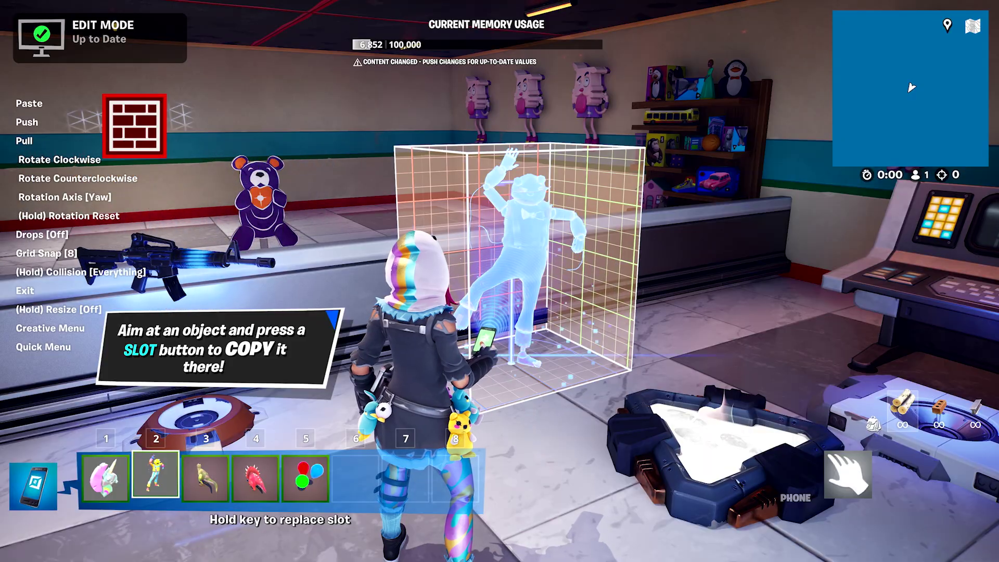
left_click(500, 281)
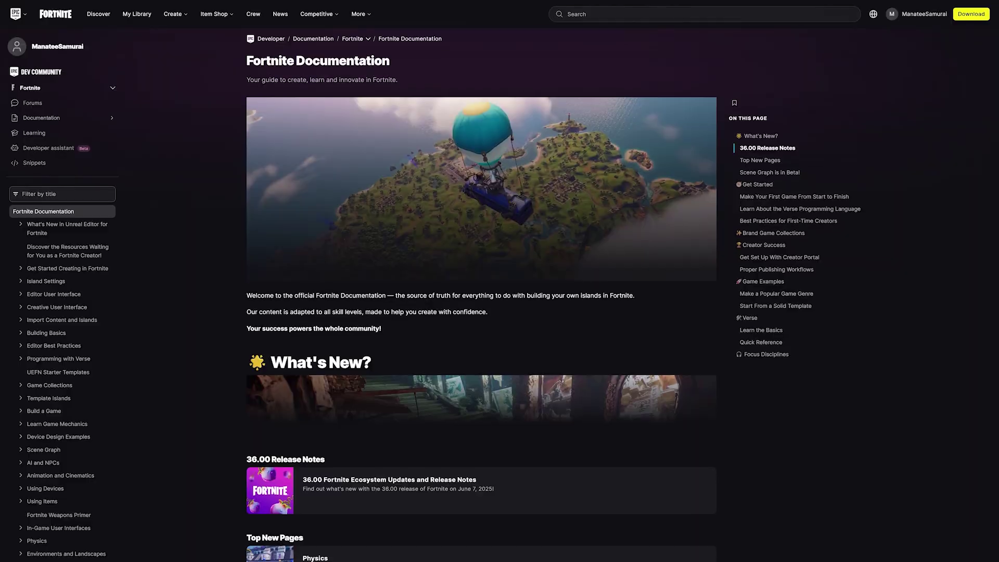
scroll(482, 291, "down", 3)
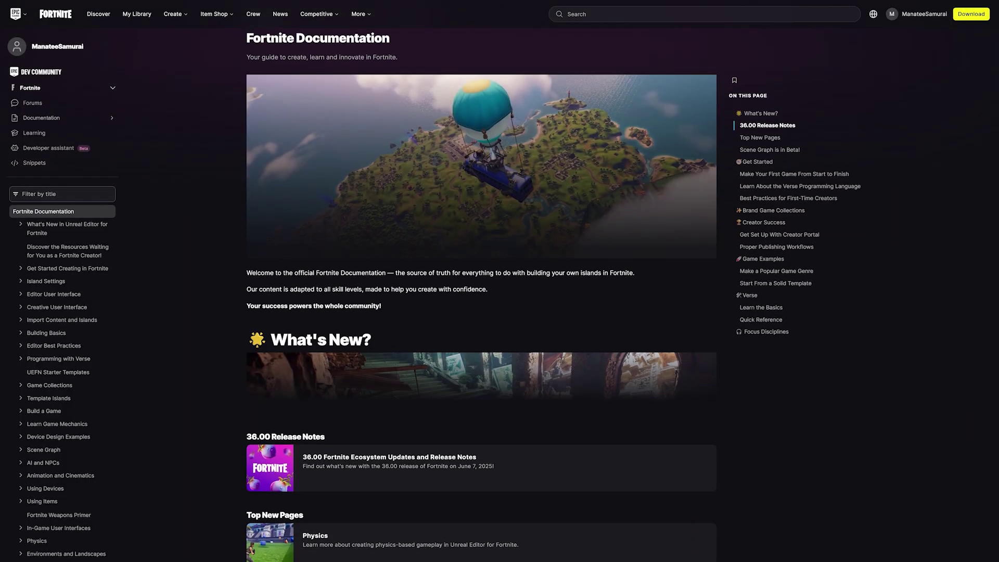
scroll(482, 291, "down", 3)
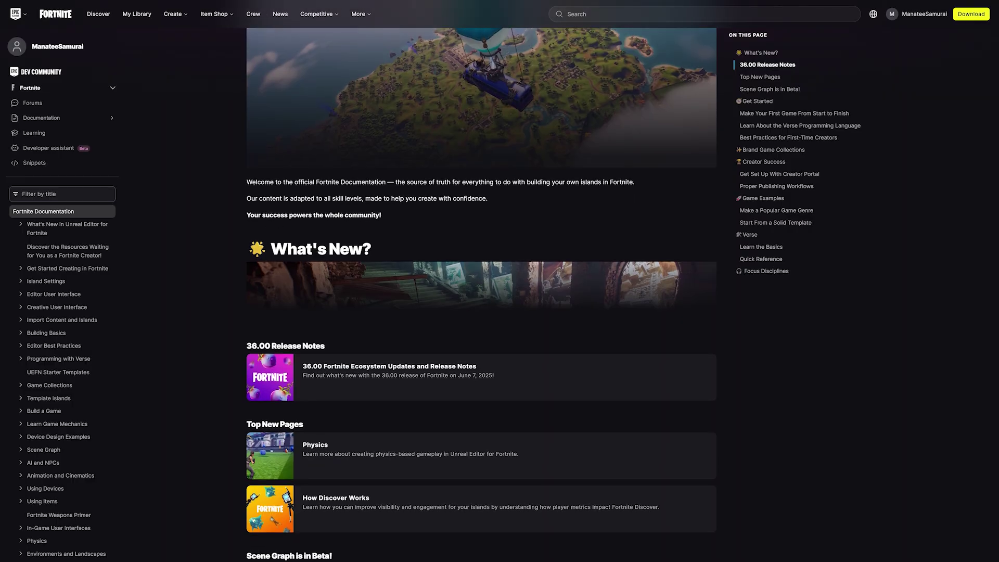
scroll(481, 292, "down", 3)
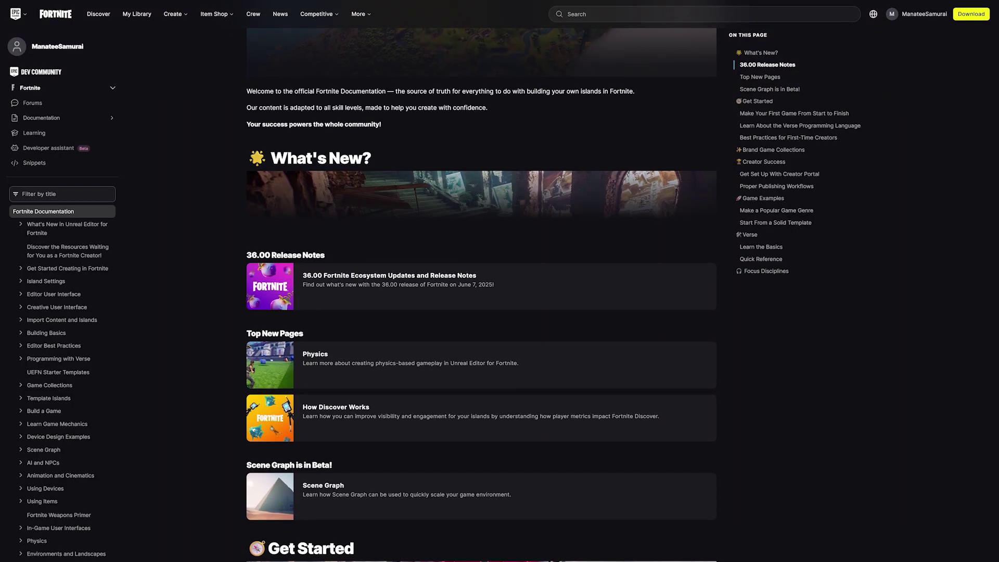
scroll(481, 291, "down", 3)
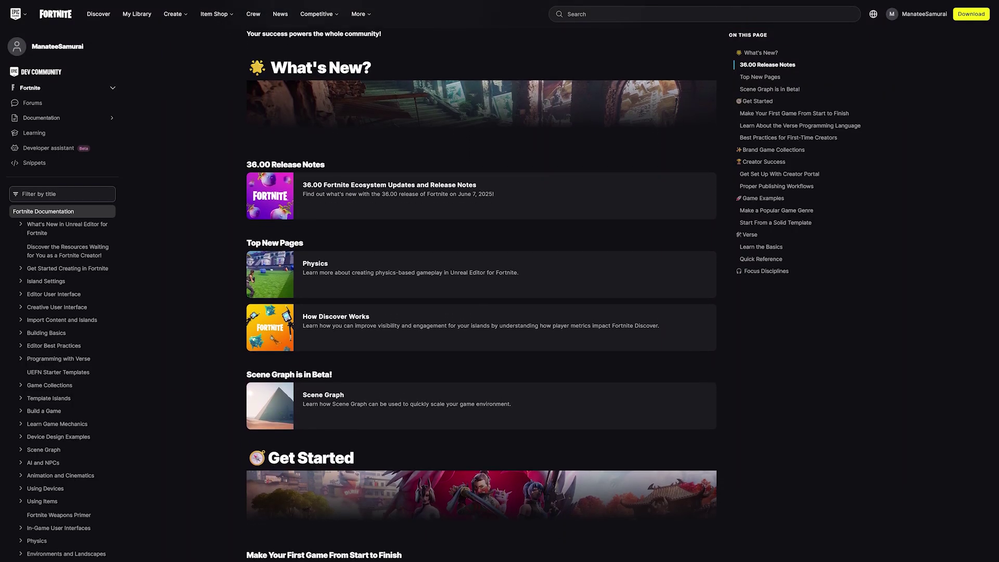
scroll(481, 292, "down", 3)
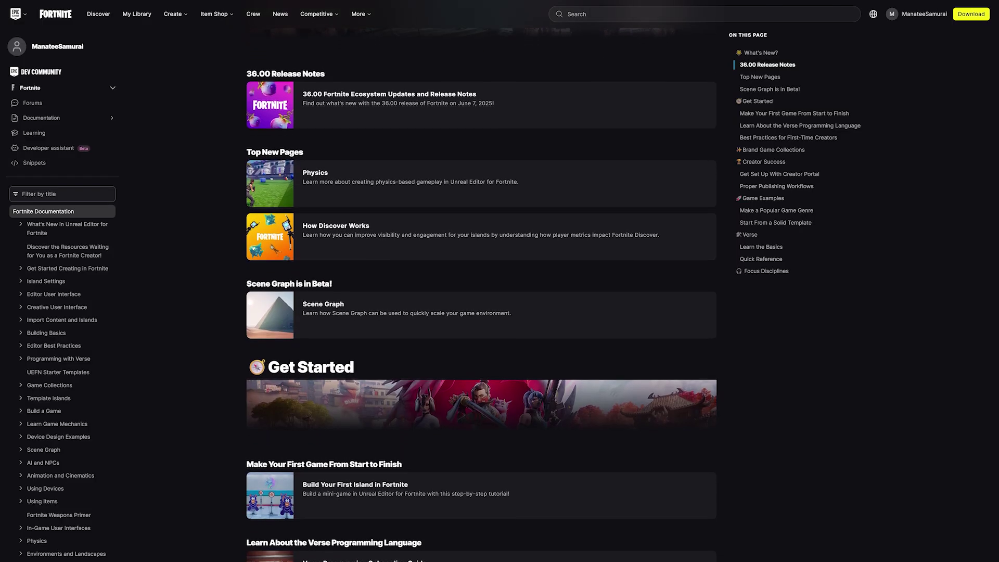
scroll(481, 291, "down", 3)
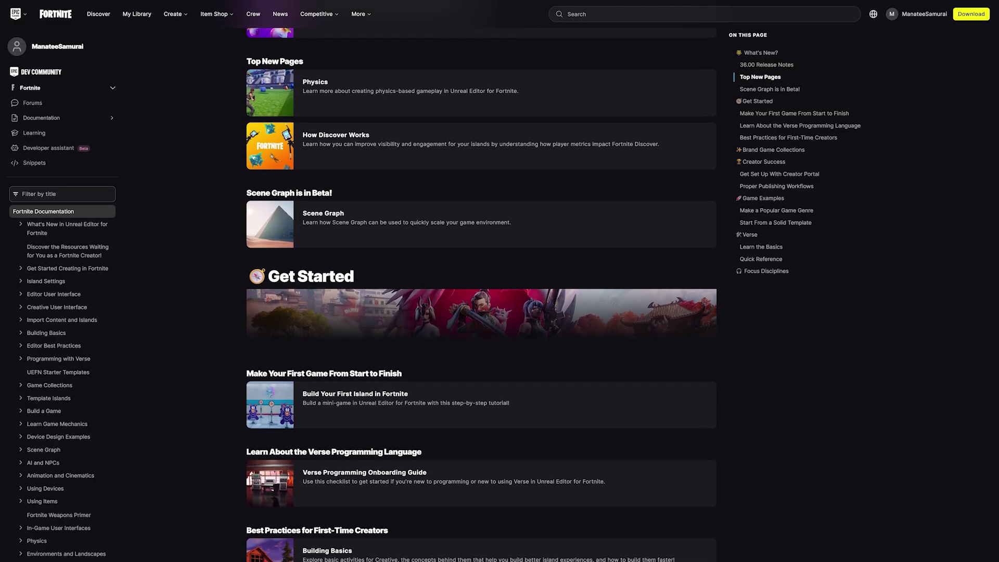